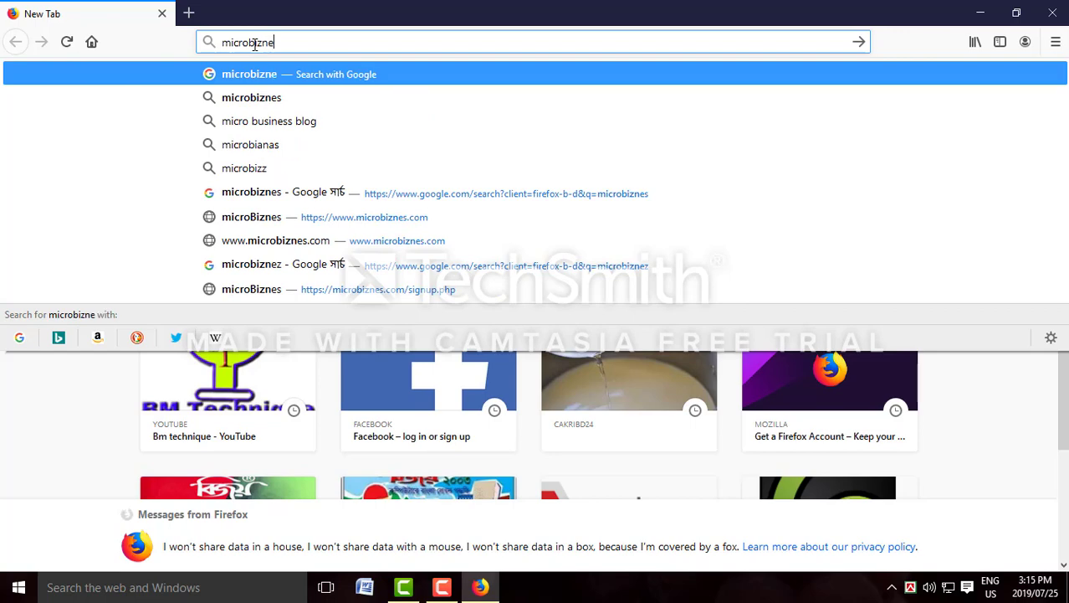
Search Google for microbiznes and open the official microBiznes homepage from the results
key("Return")
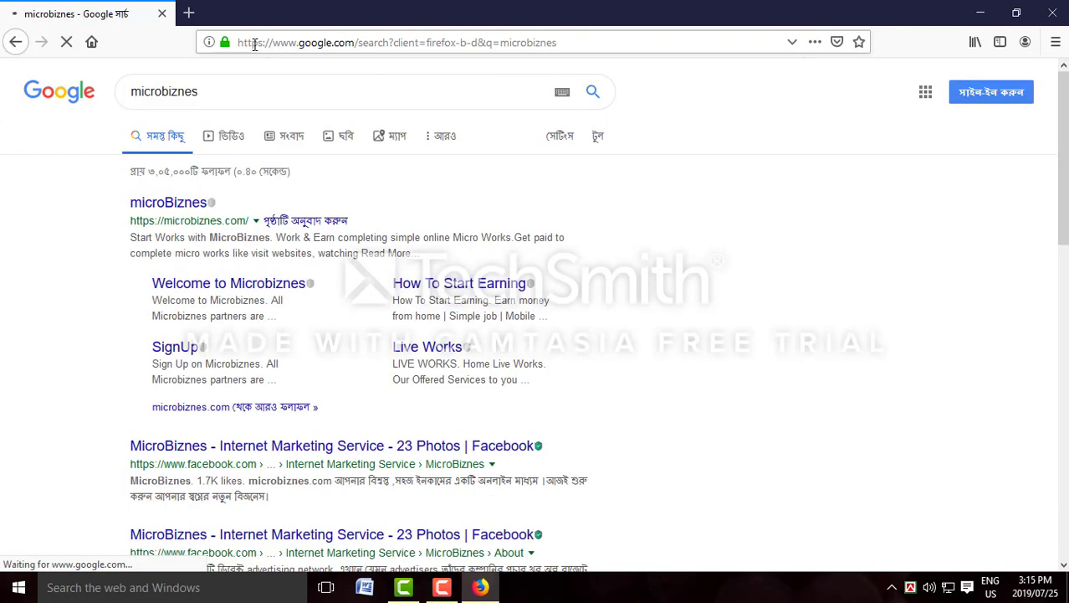
left_click(161, 206)
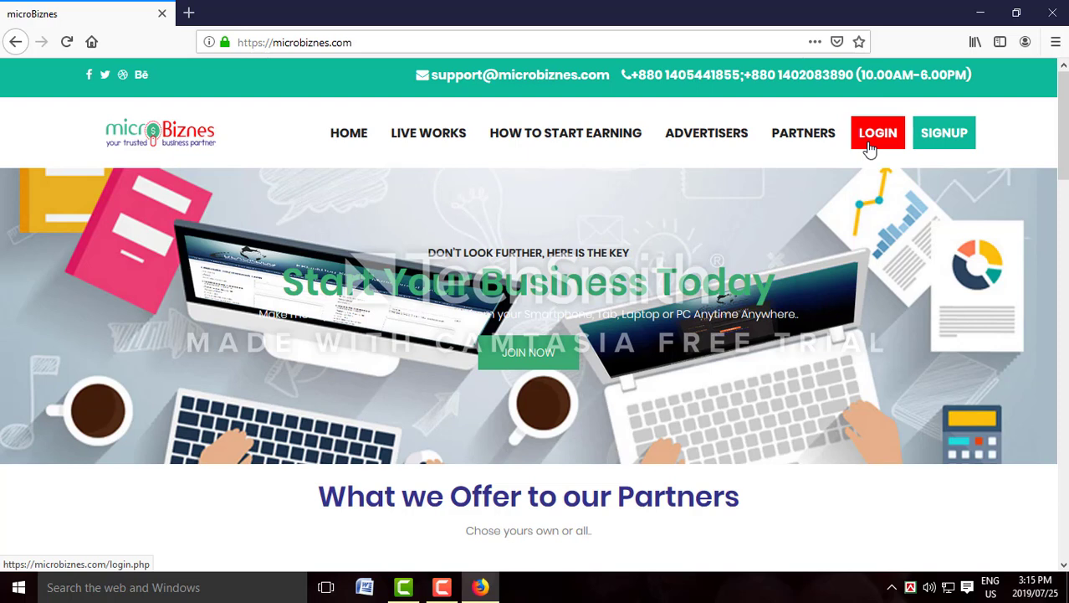
Open the SIGNUP form and enter the account holder's name in the name field
left_click(939, 144)
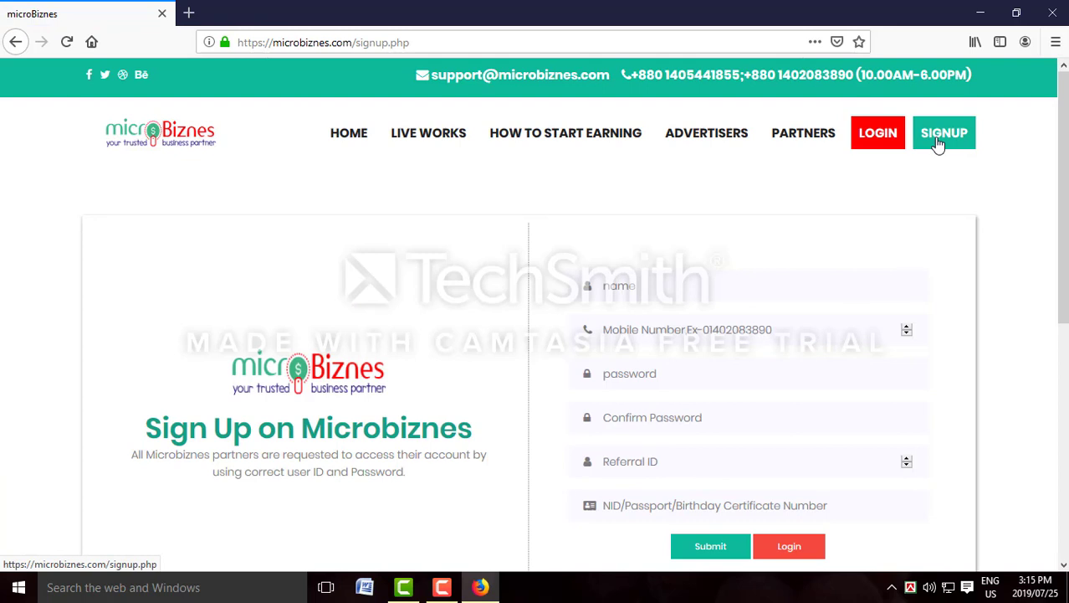
left_click(633, 290)
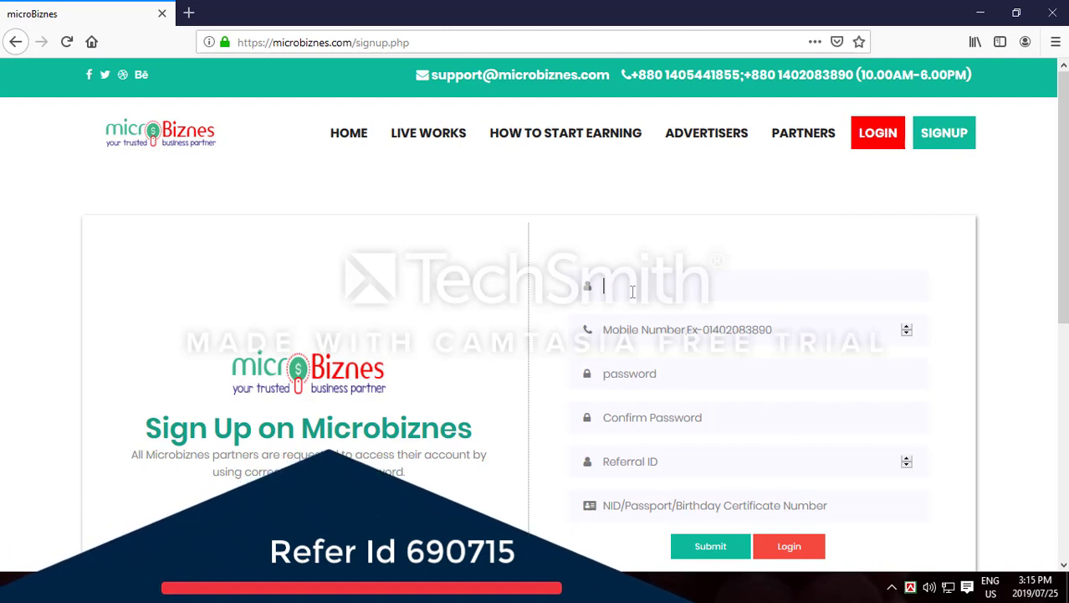
type("Bel")
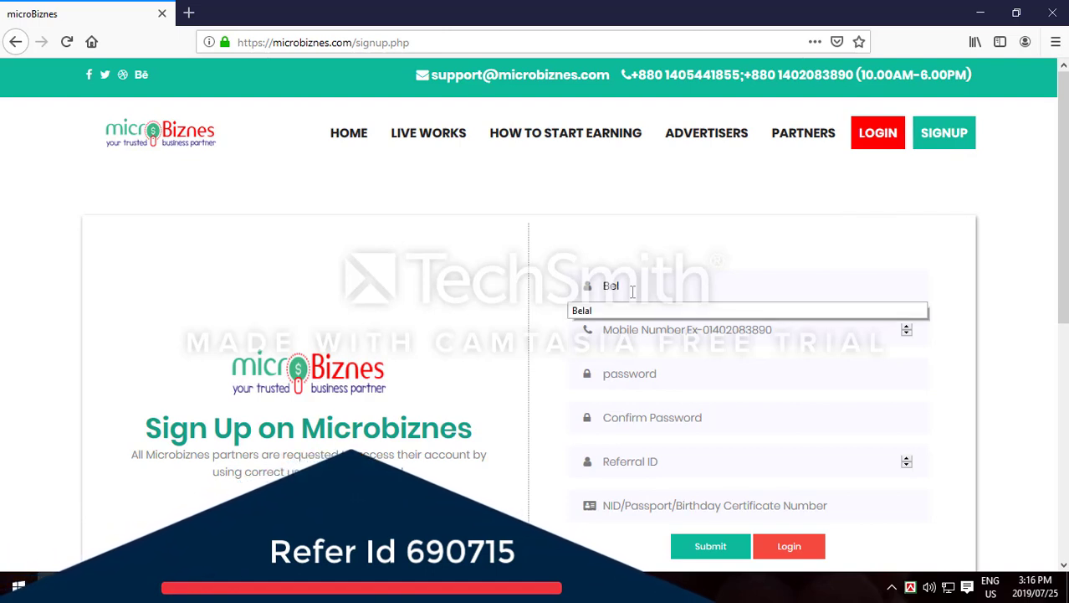
type("al")
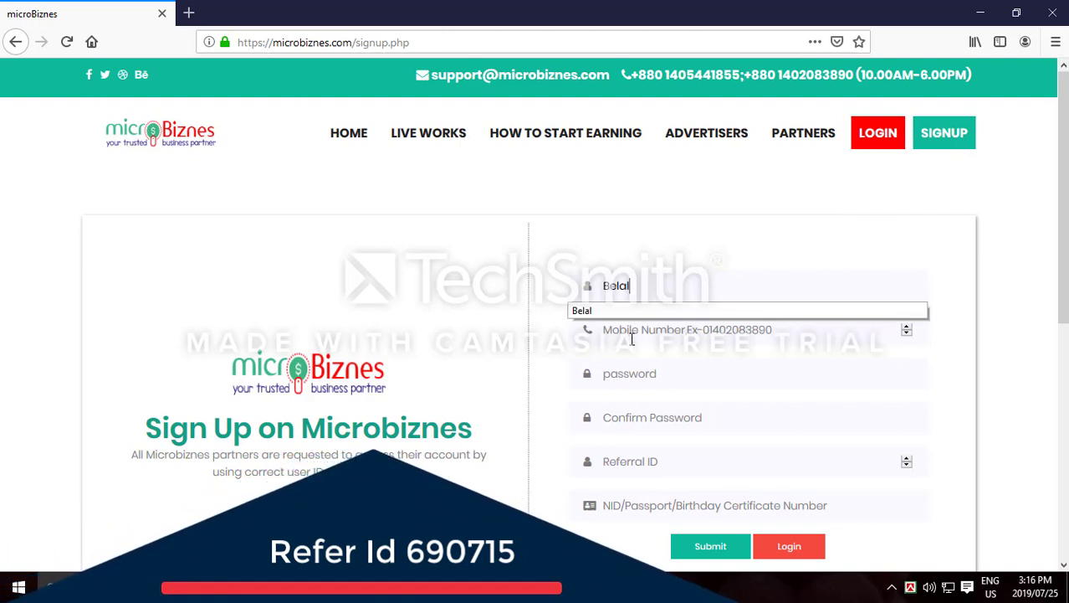
left_click(632, 337)
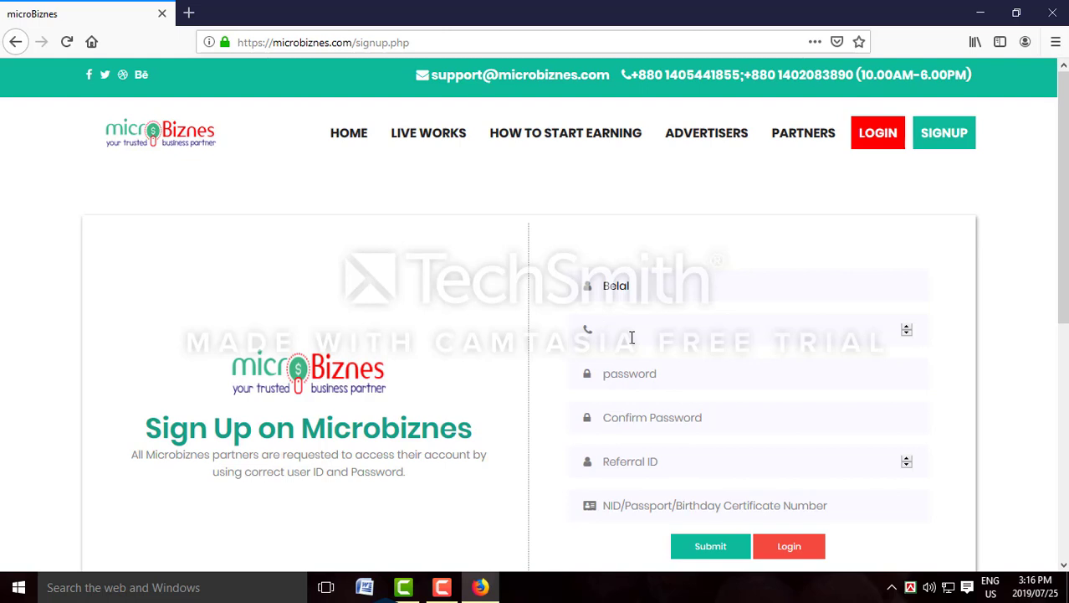
Enter the user's mobile number in the Mobile Number field of the sign-up form
left_click(620, 377)
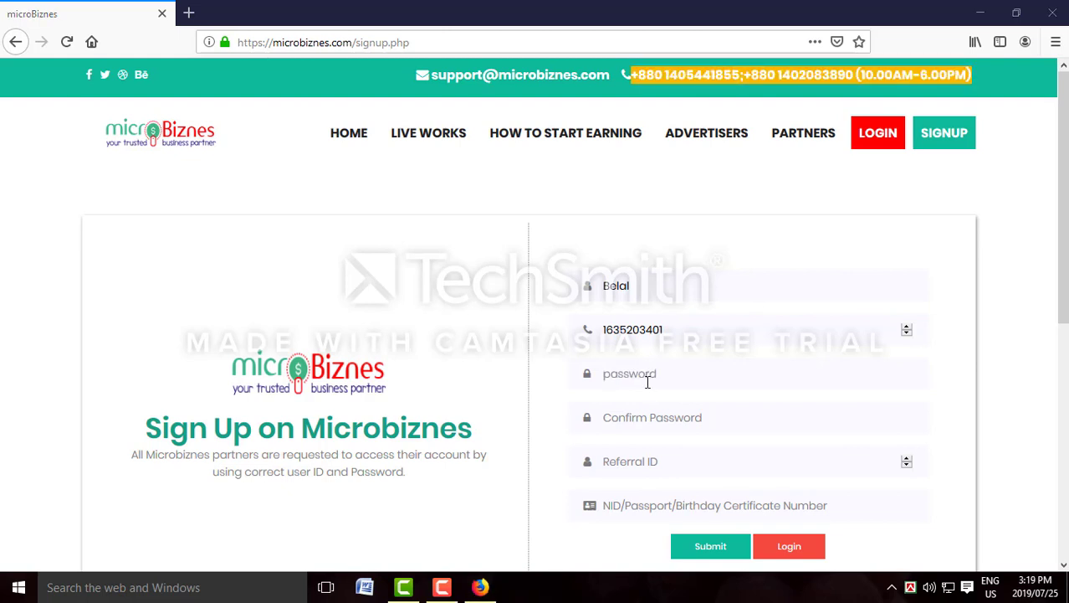
left_click(647, 383)
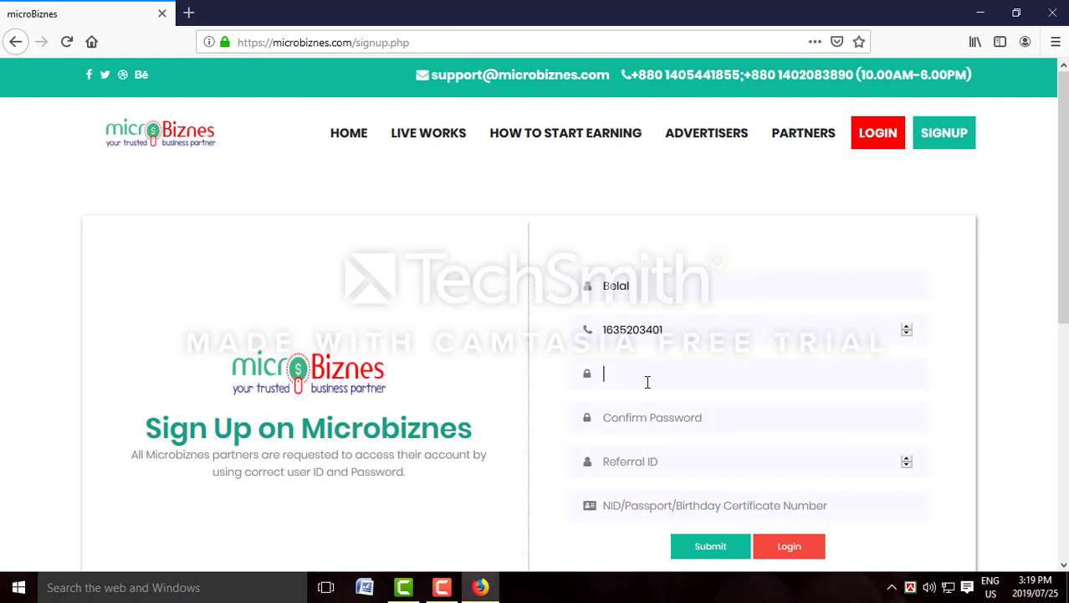
Type the account password into both the Password and Confirm Password fields
type("123456789")
left_click(654, 418)
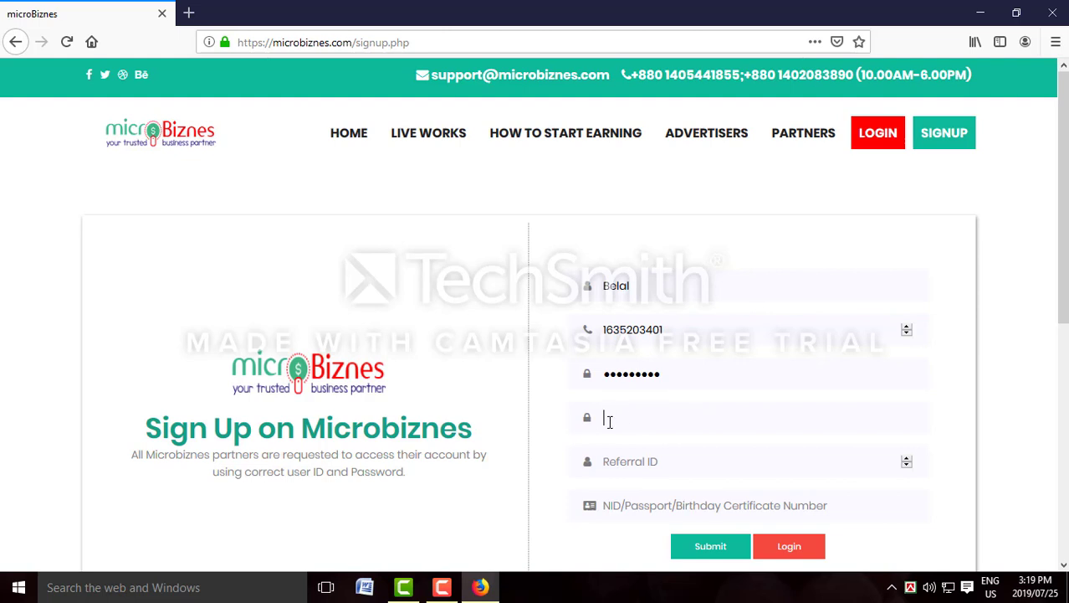
type("123456789")
left_click(644, 464)
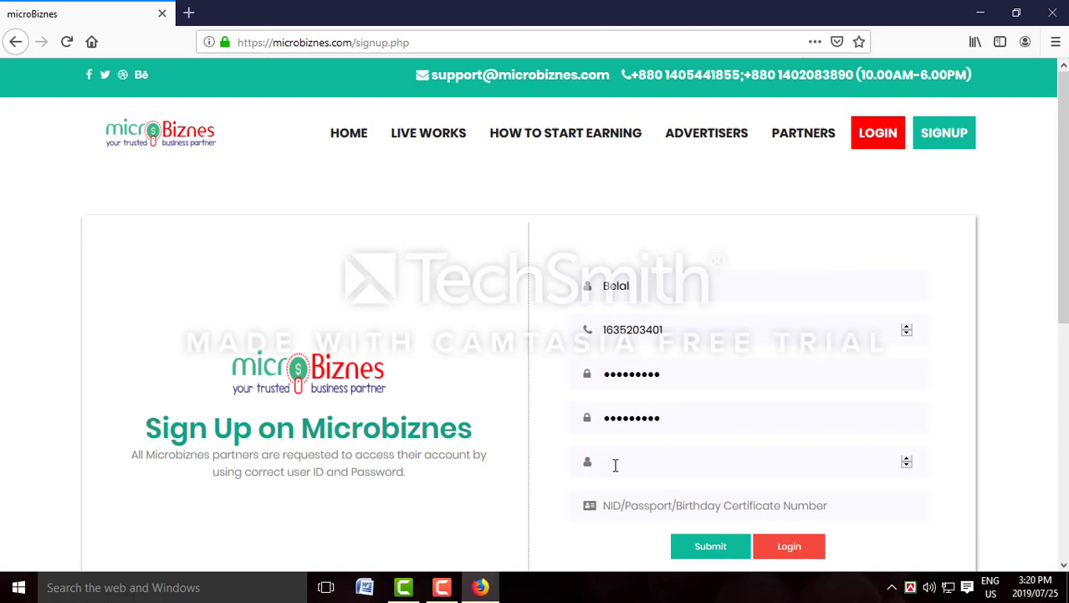
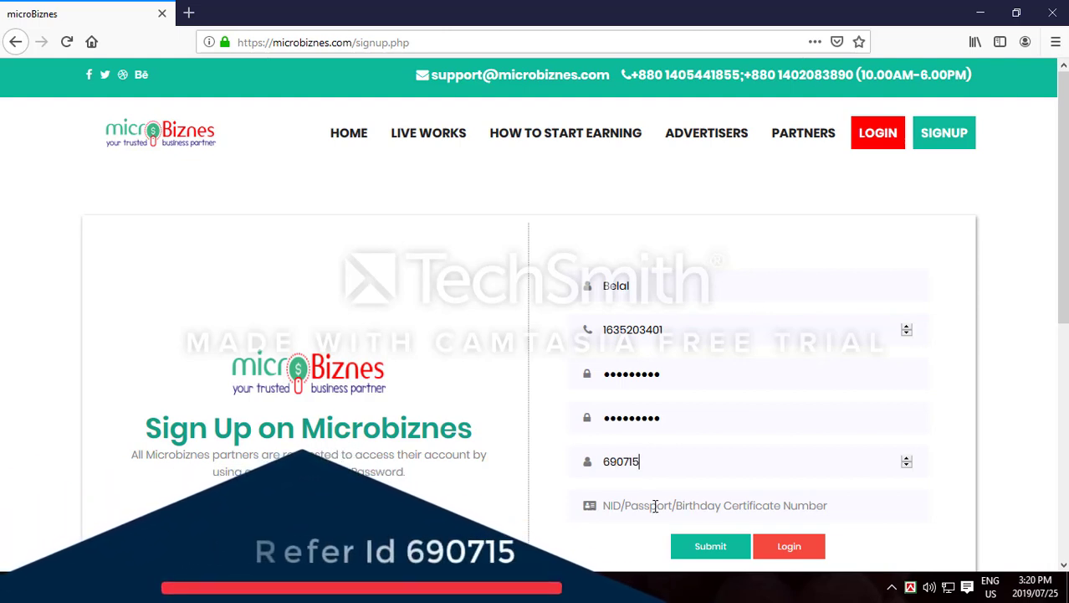
Enter the referral ID in the Referral ID field
double_click(616, 463)
left_click(664, 463)
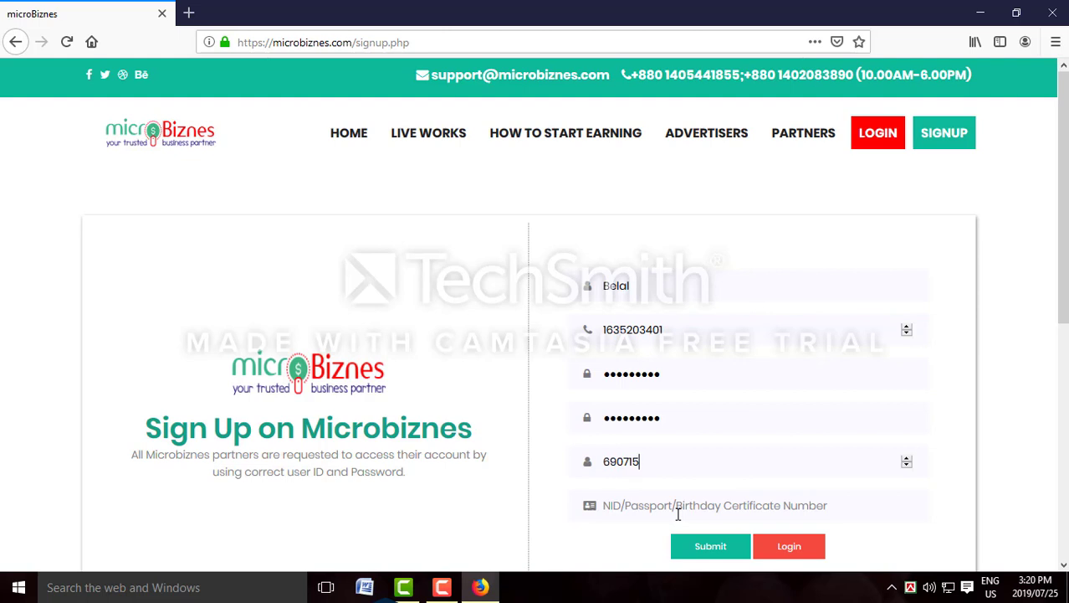
Copy the mobile number into the NID/Passport/Birthday Certificate Number field
left_click(683, 329)
double_click(606, 330)
right_click(605, 330)
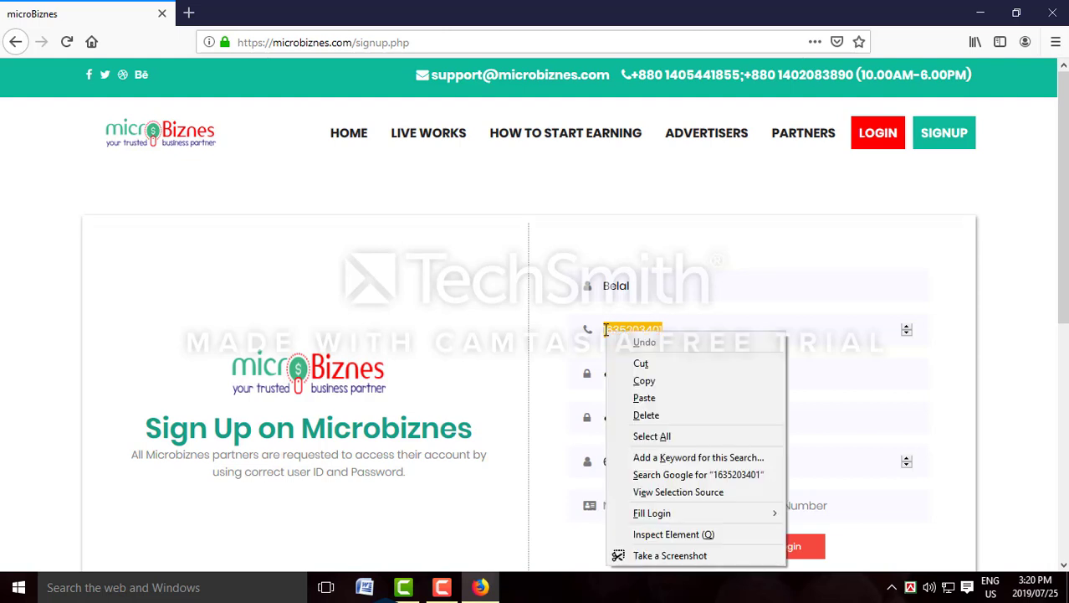
left_click(647, 378)
left_click(635, 506)
right_click(635, 506)
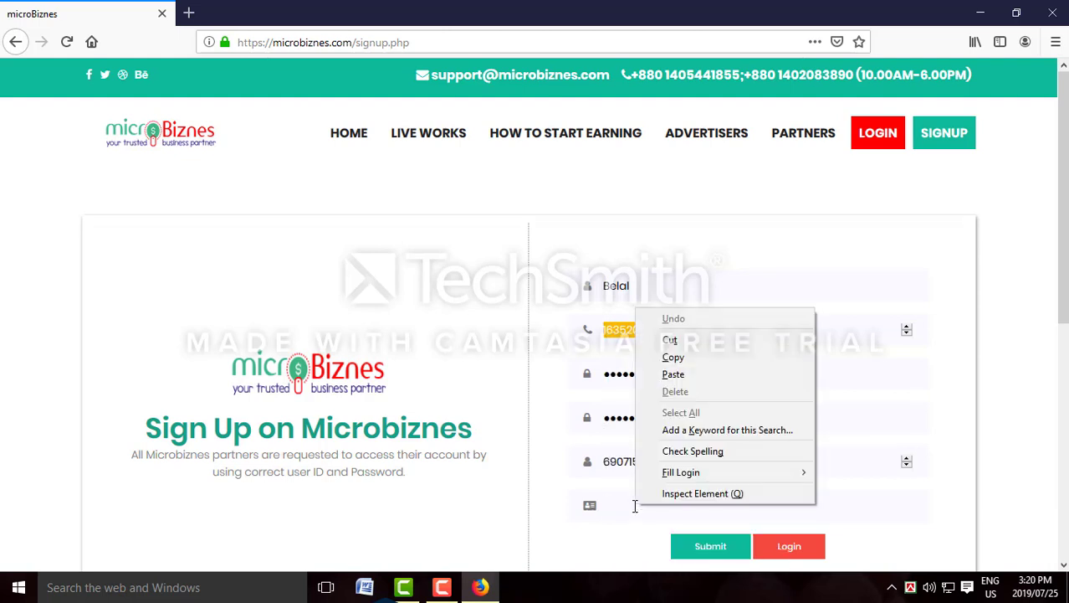
left_click(658, 374)
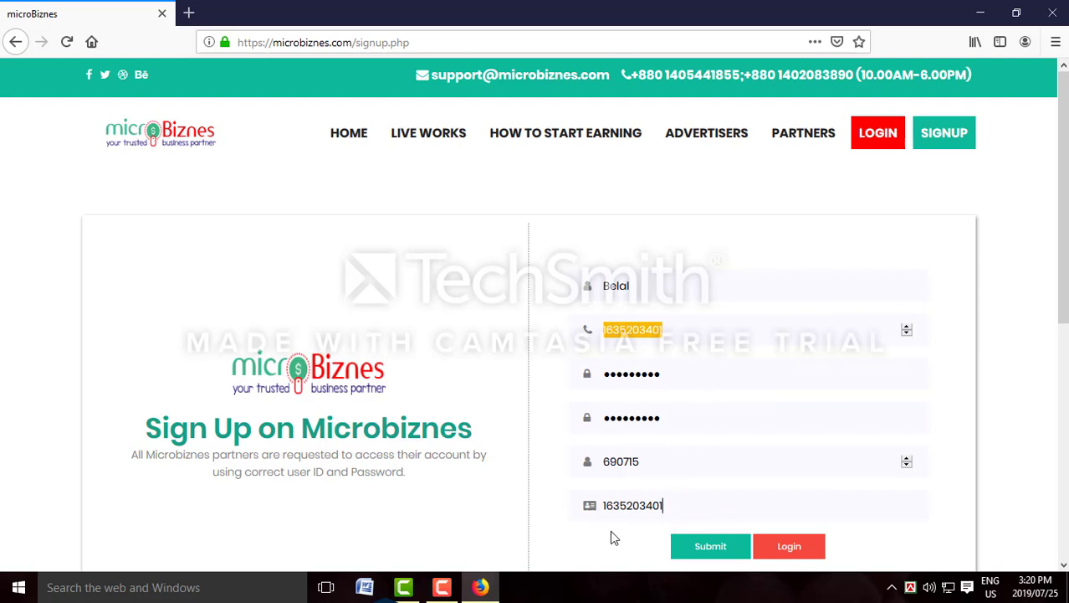
Submit the completed sign-up form to create the account
left_click(713, 554)
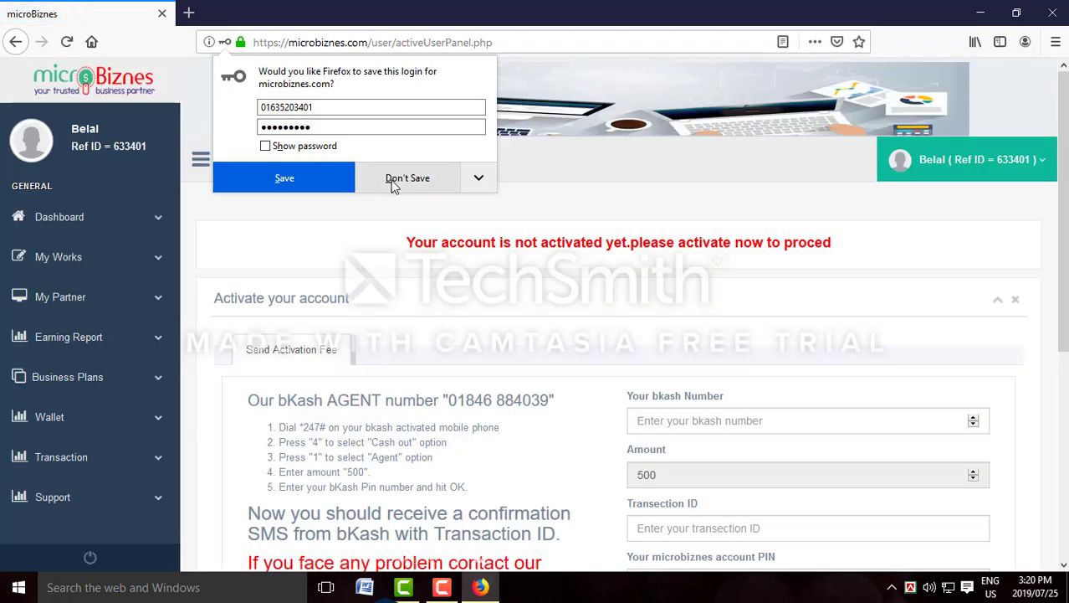
Decline Firefox's save-login offer and review the bKash activation instructions and 500 fee
left_click(483, 207)
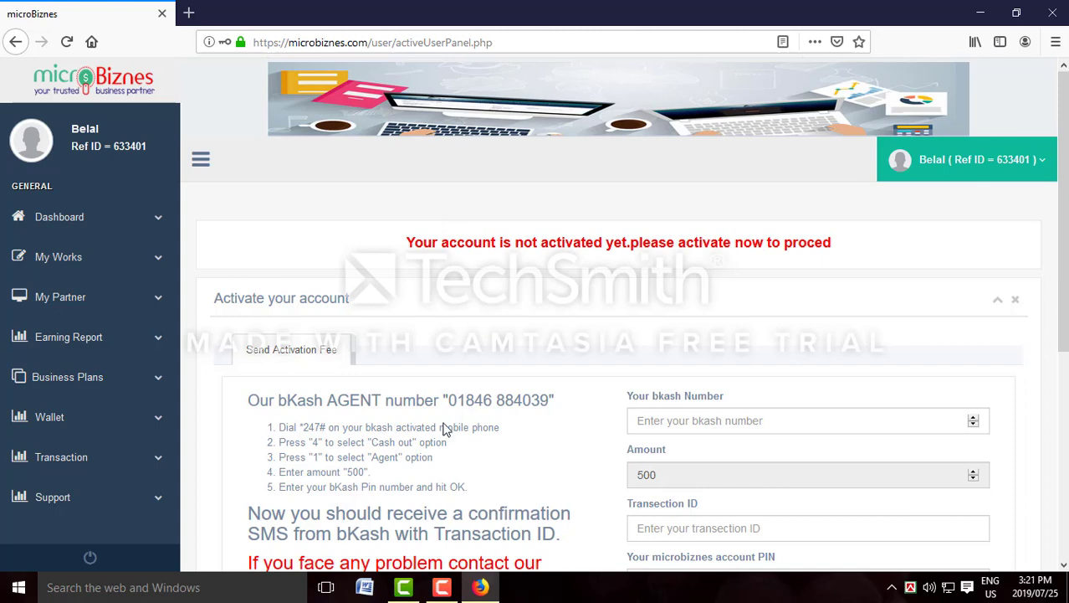
scroll(406, 442, "down", 5)
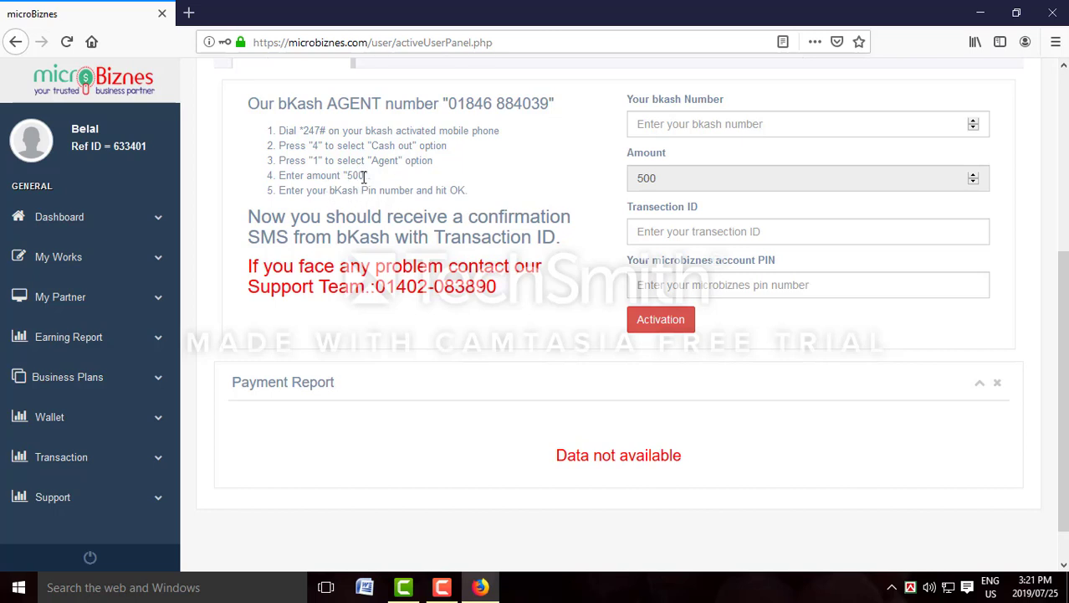
scroll(363, 176, "up", 3)
left_click_drag(680, 376, 604, 376)
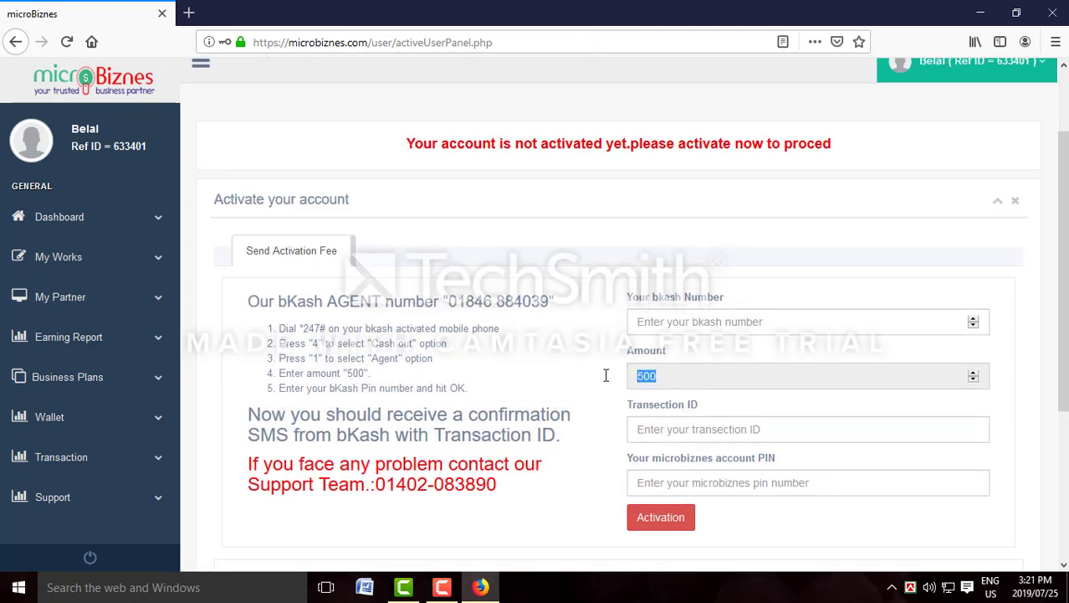
left_click(675, 322)
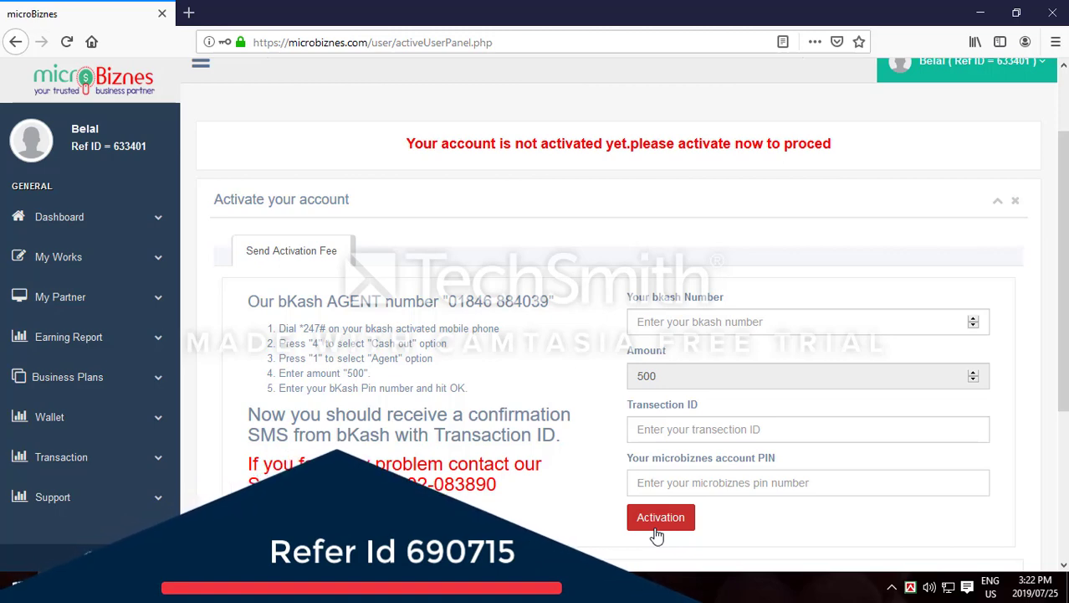
scroll(364, 313, "up", 2)
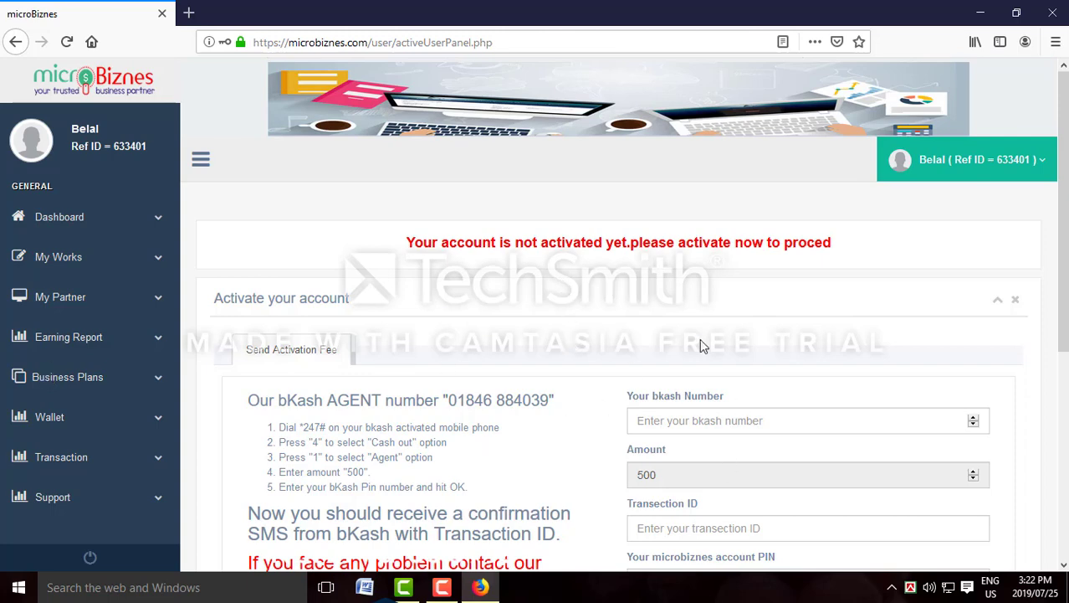
scroll(700, 346, "down", 4)
scroll(753, 308, "up", 4)
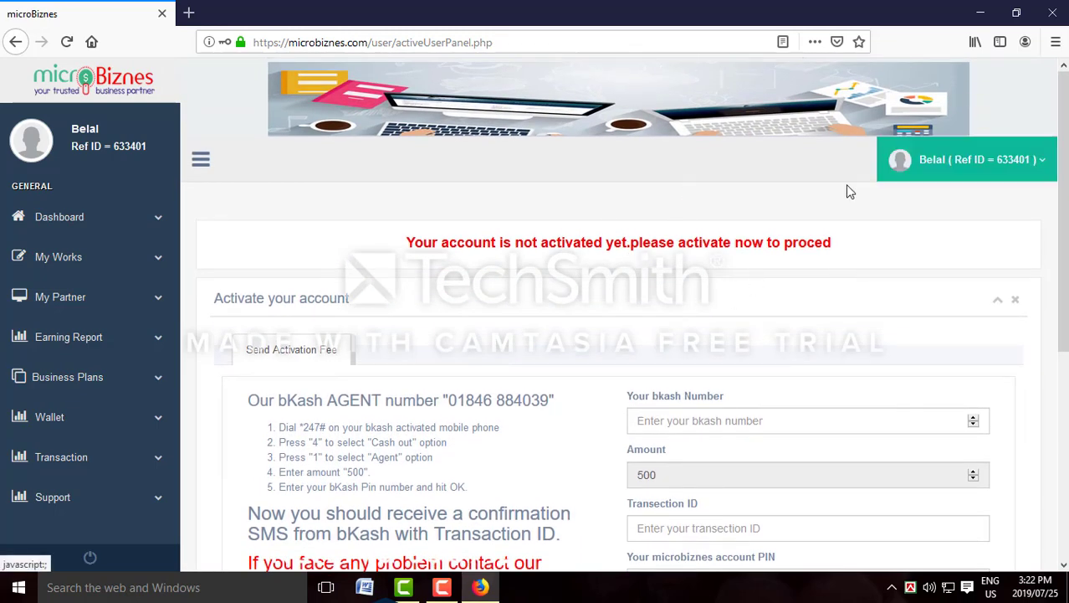
Go back, open the LOGIN page, and enter the registered mobile number as user ID
left_click(15, 42)
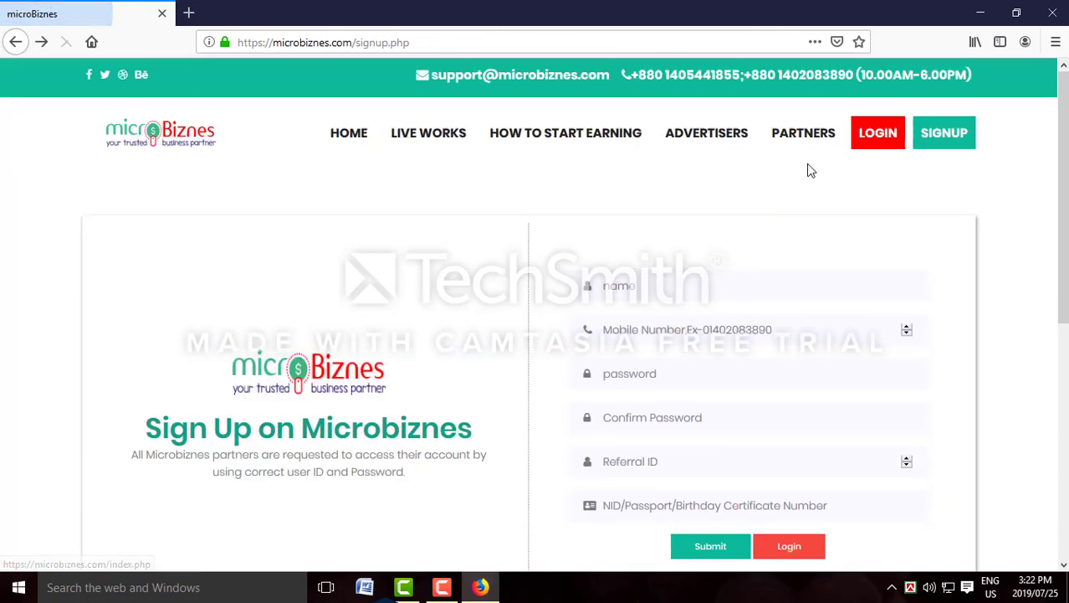
left_click(873, 134)
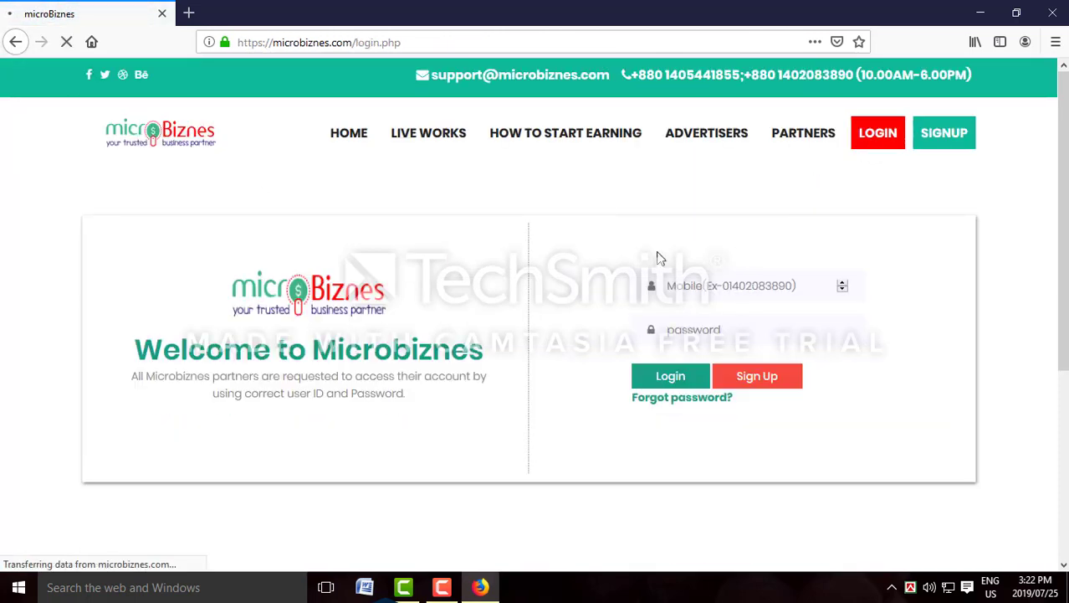
left_click(727, 288)
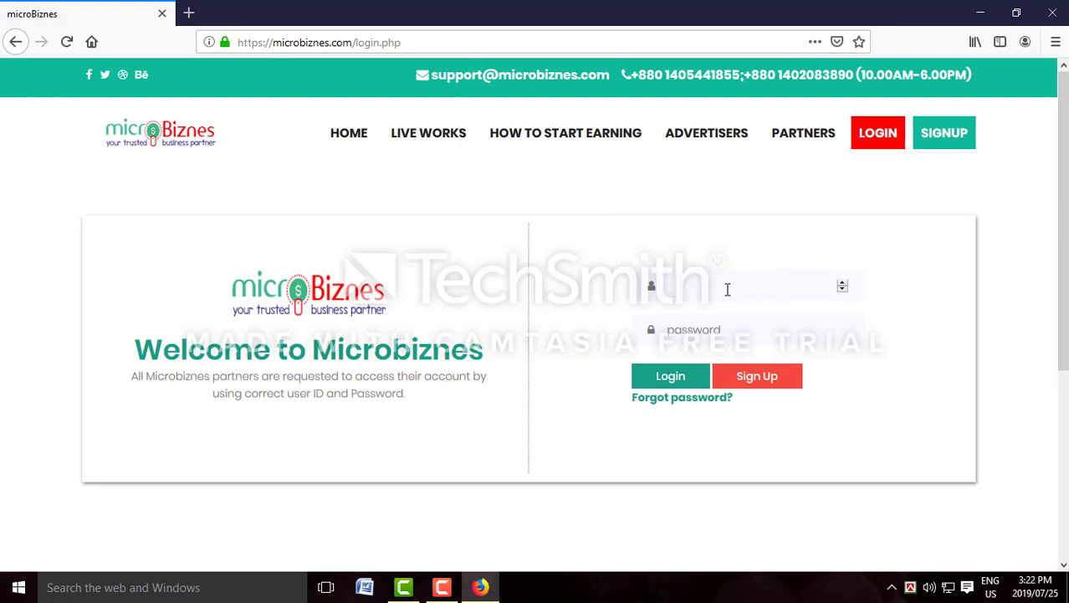
Enter the account password and log in to the Microbiznes user panel
left_click(694, 329)
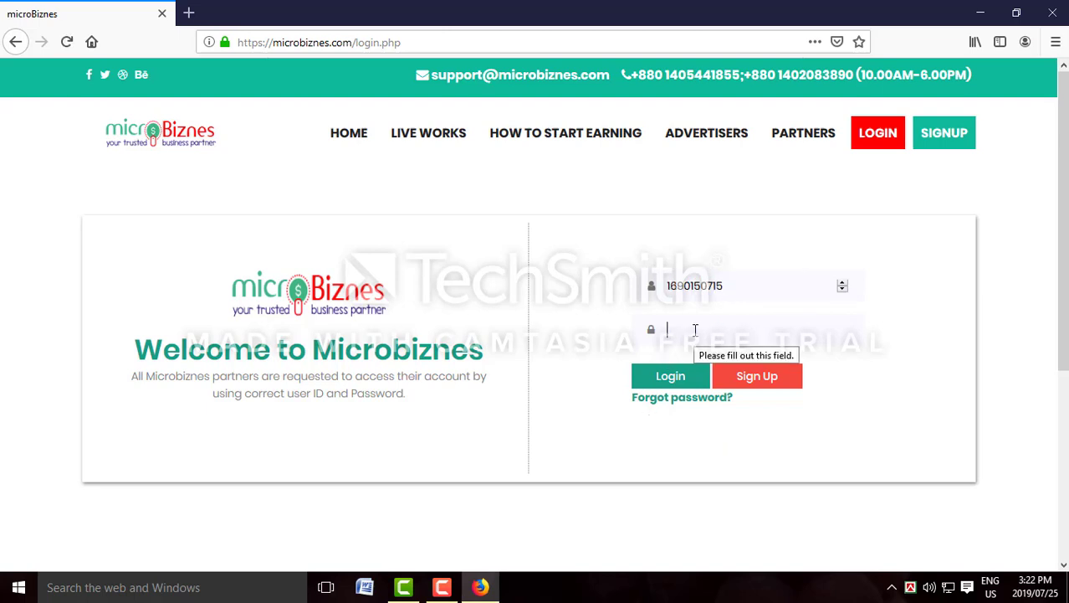
type("•••••••••")
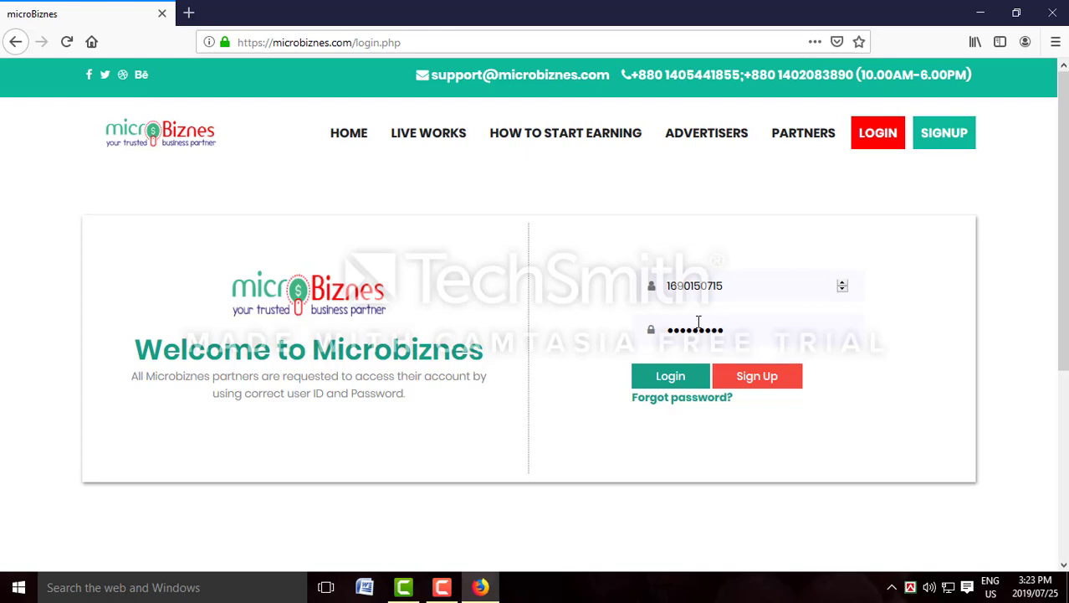
left_click(671, 378)
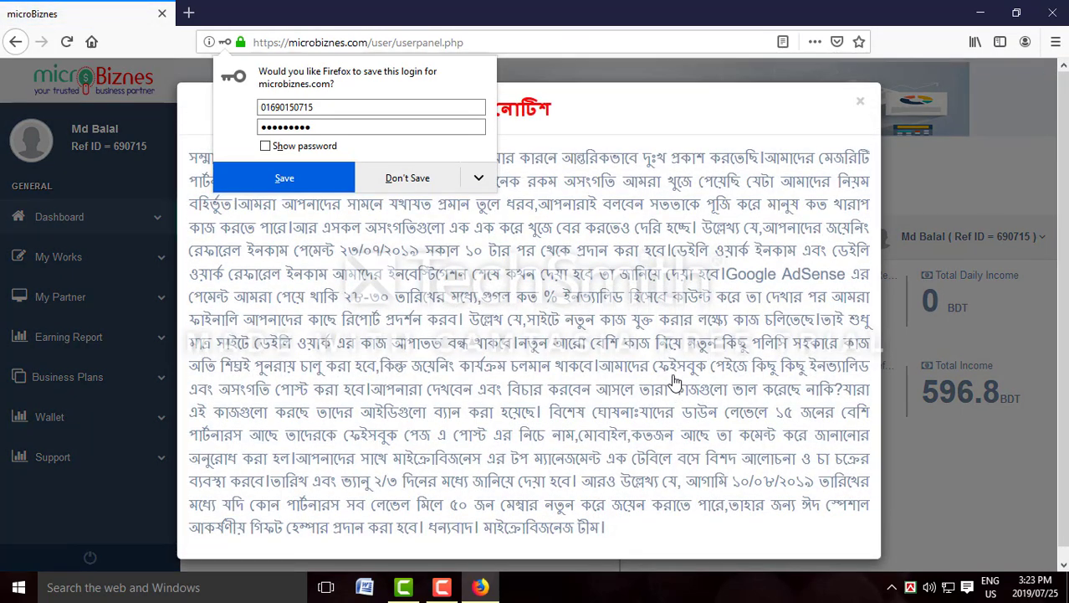
Dismiss the save-login popup and the Bengali notice to reveal the 396.80 BDT dashboard
left_click(414, 179)
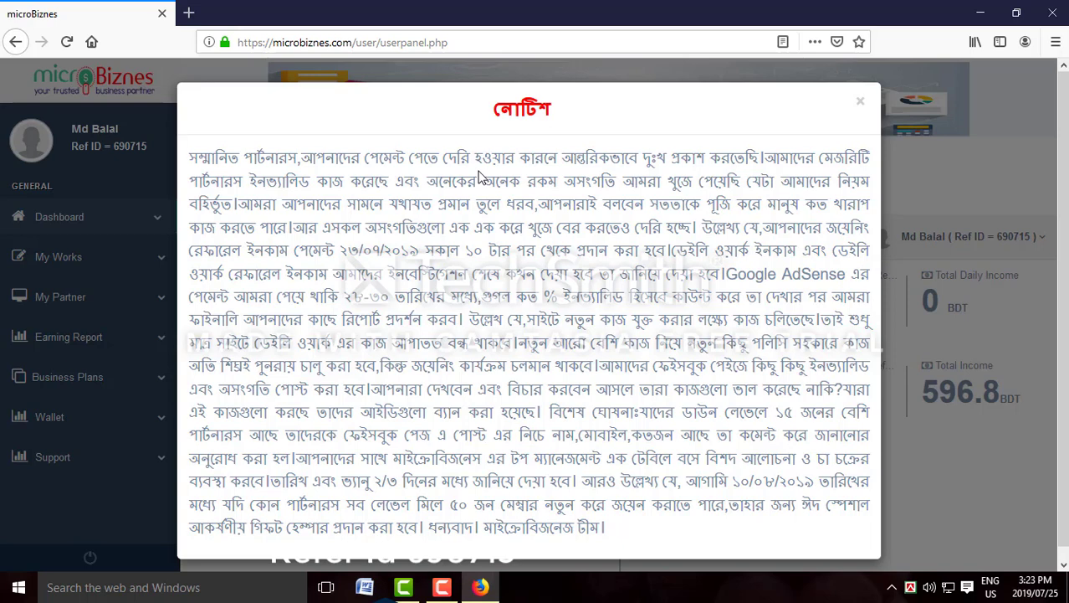
key("Escape")
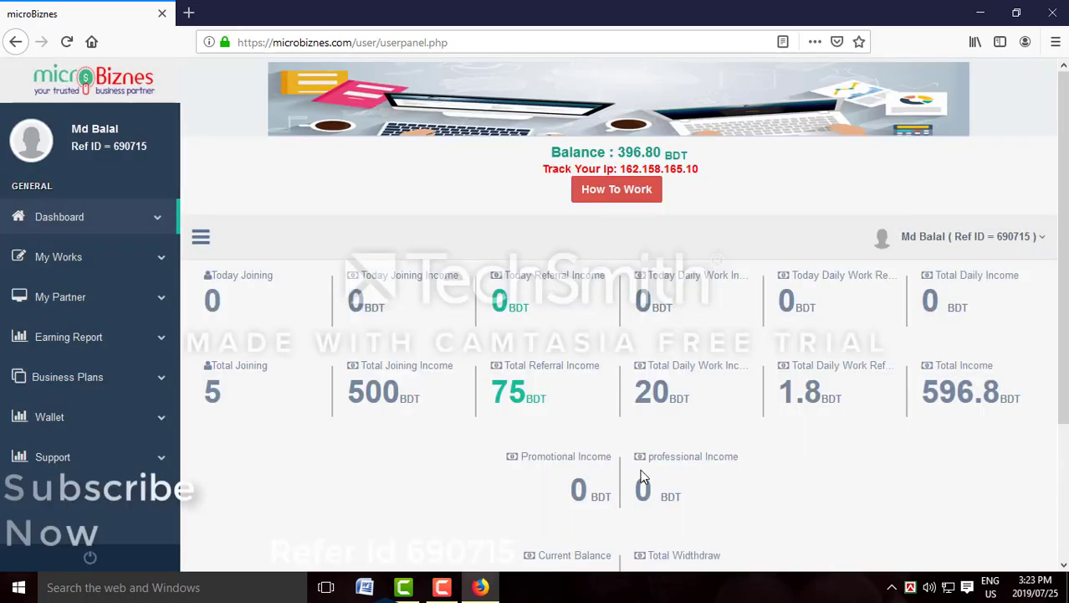